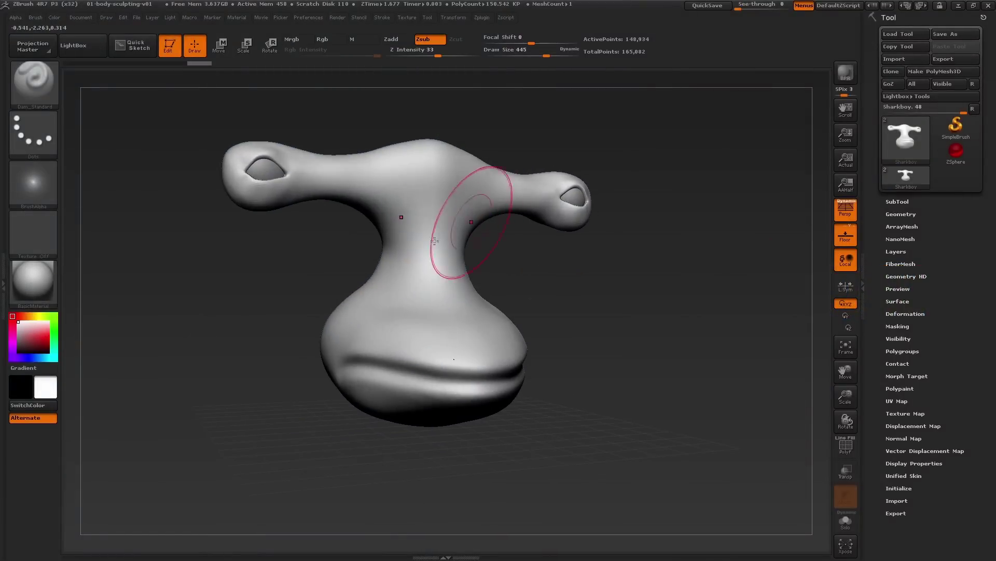
- Orbit the sculpt around to a front view of the rounded torso
left_click_drag(426, 342, 492, 351)
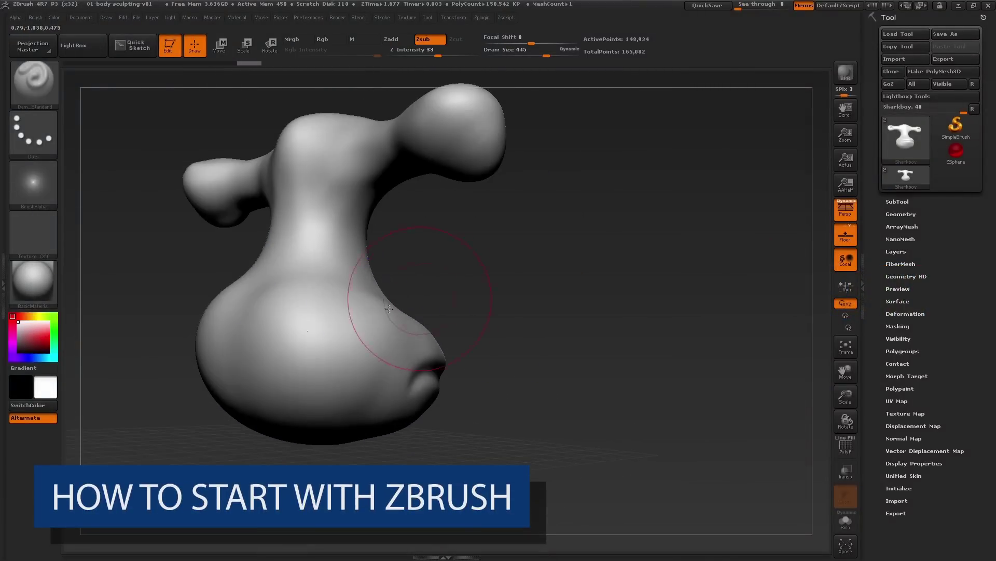
left_click_drag(610, 298, 654, 296)
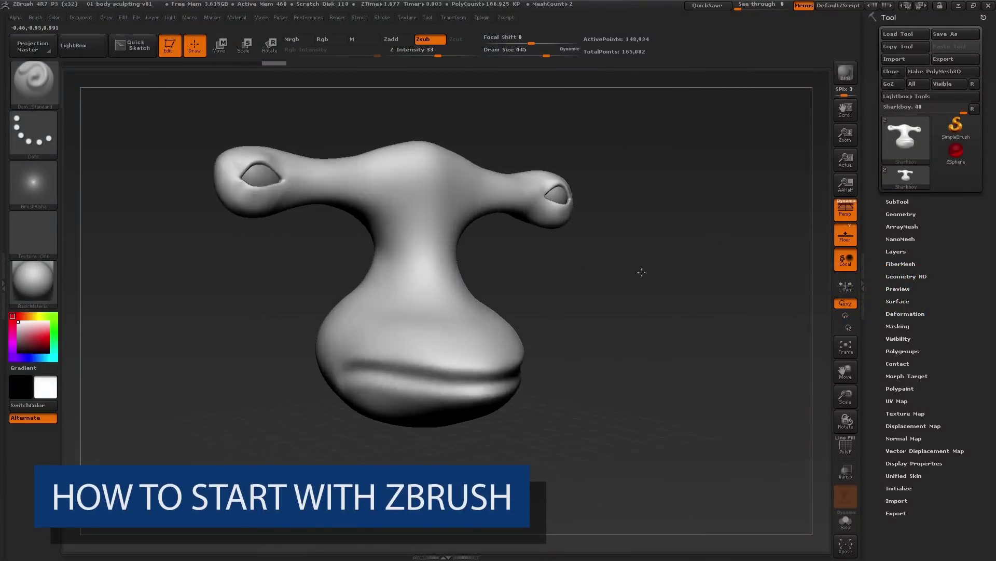
mouse_move(653, 315)
left_mouse_down()
mouse_move(650, 328)
mouse_move(686, 350)
left_mouse_up()
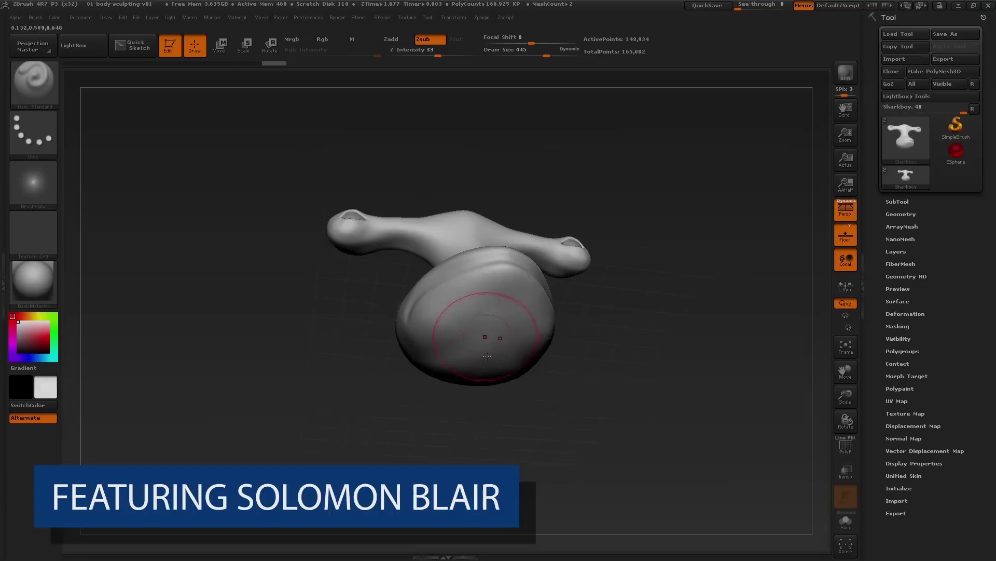
left_click_drag(623, 353, 598, 400)
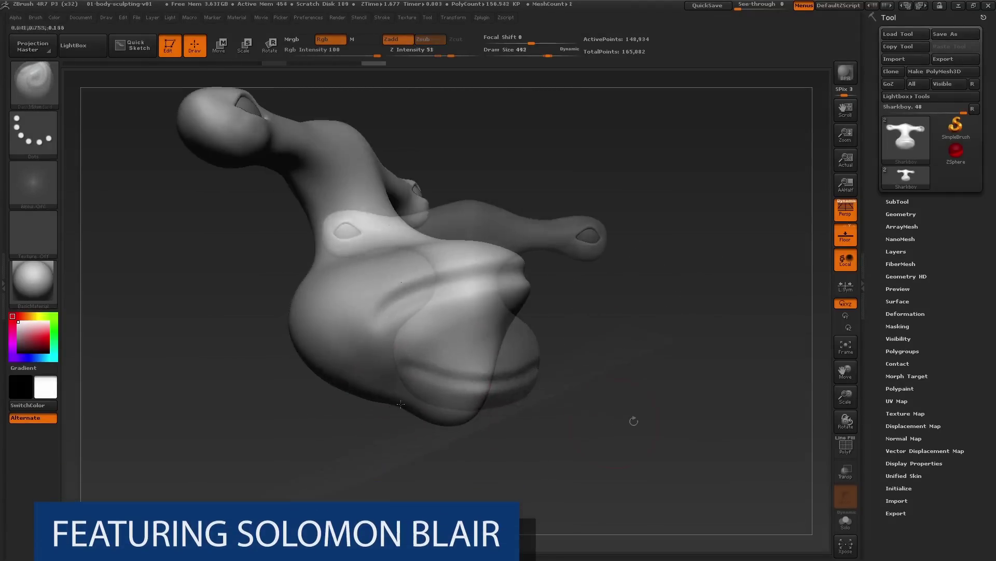
mouse_move(632, 416)
left_mouse_down()
mouse_move(445, 407)
mouse_move(503, 410)
mouse_move(586, 377)
left_mouse_up()
- Mask the torso's underside with a smaller brush and drag a long body downward out of it
key("ctrl")
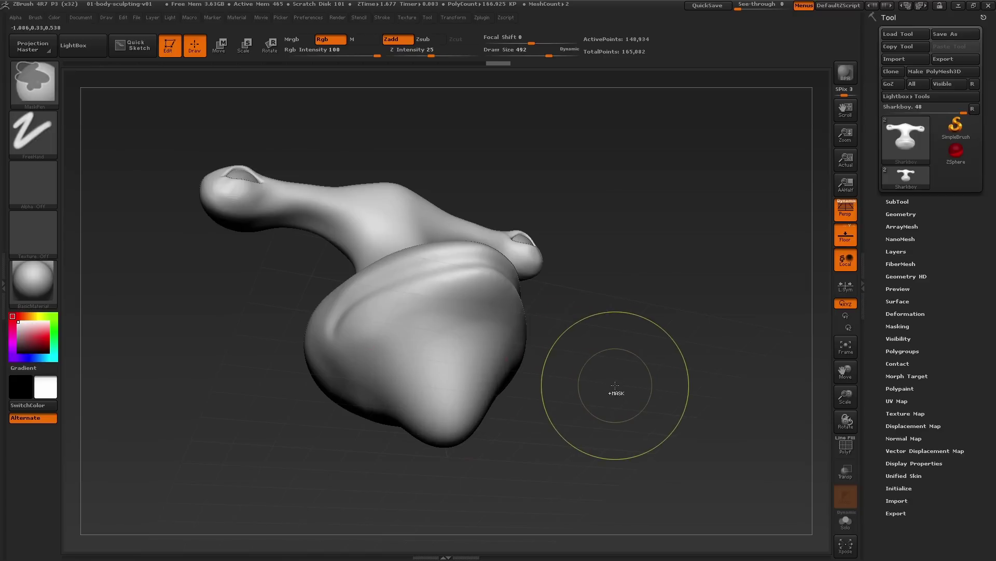
left_click_drag(615, 388, 614, 363)
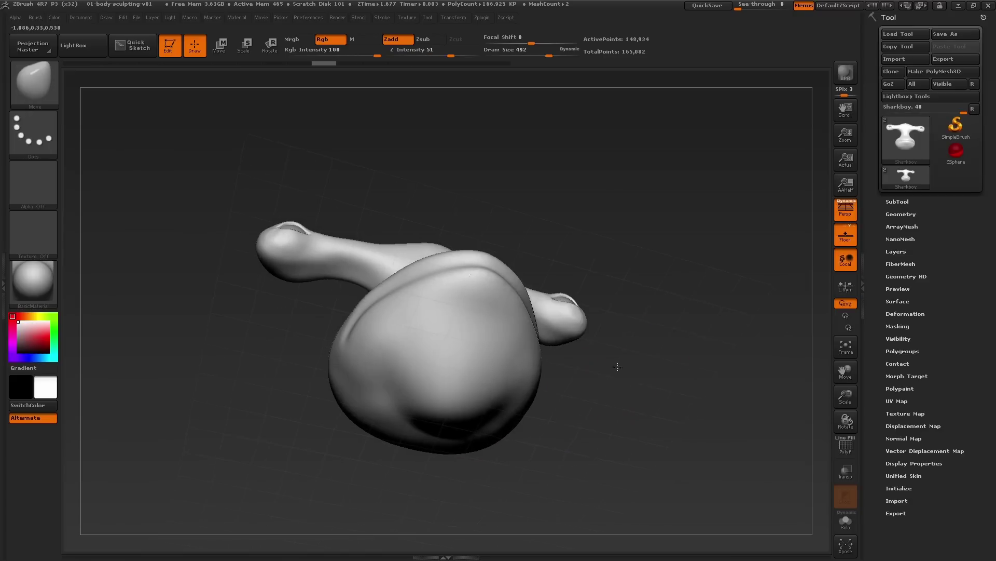
key("s")
left_click(594, 395)
key("ctrl")
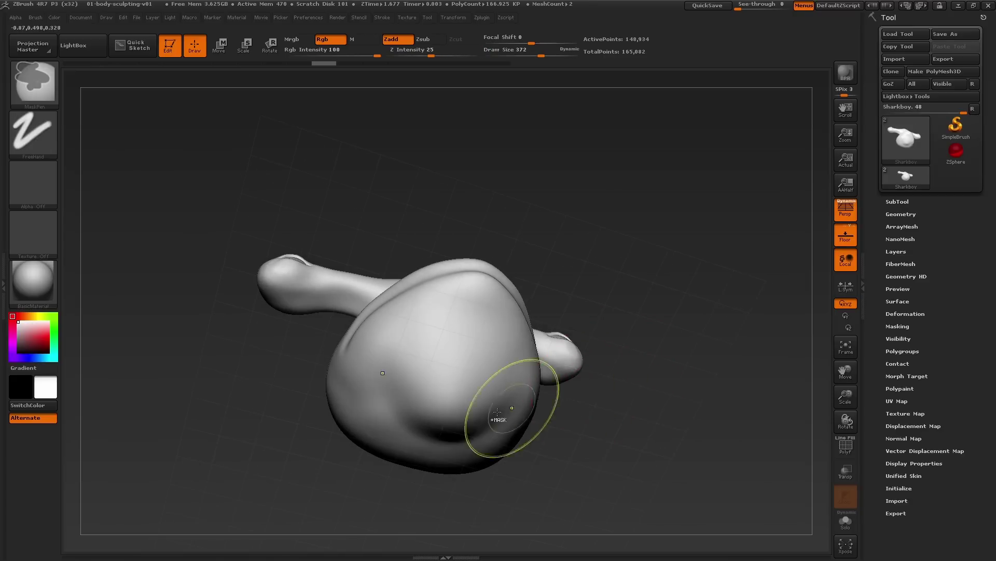
left_click_drag(453, 413, 448, 404)
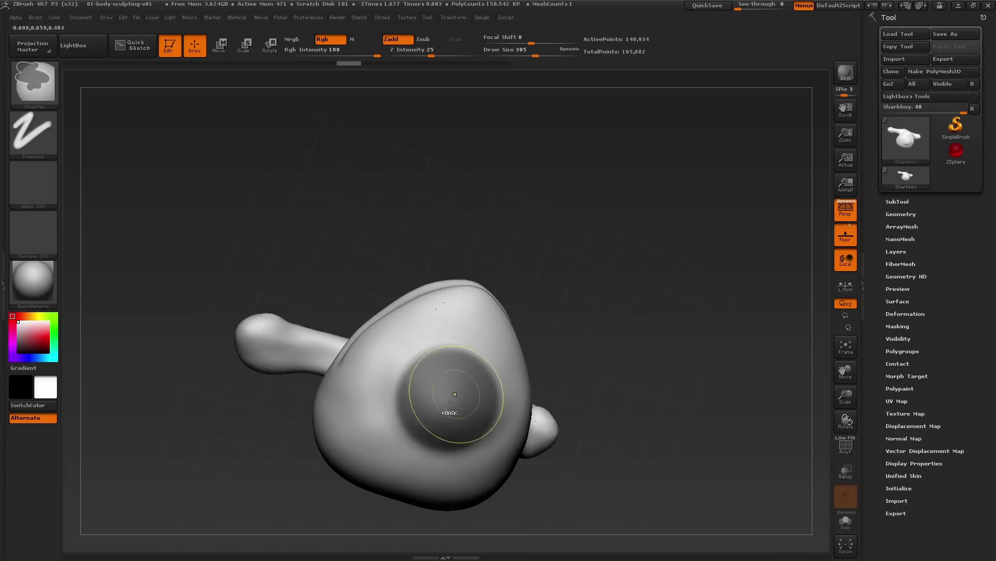
mouse_move(571, 363)
left_mouse_down()
mouse_move(643, 317)
mouse_move(584, 358)
mouse_move(567, 403)
mouse_move(547, 364)
left_mouse_up()
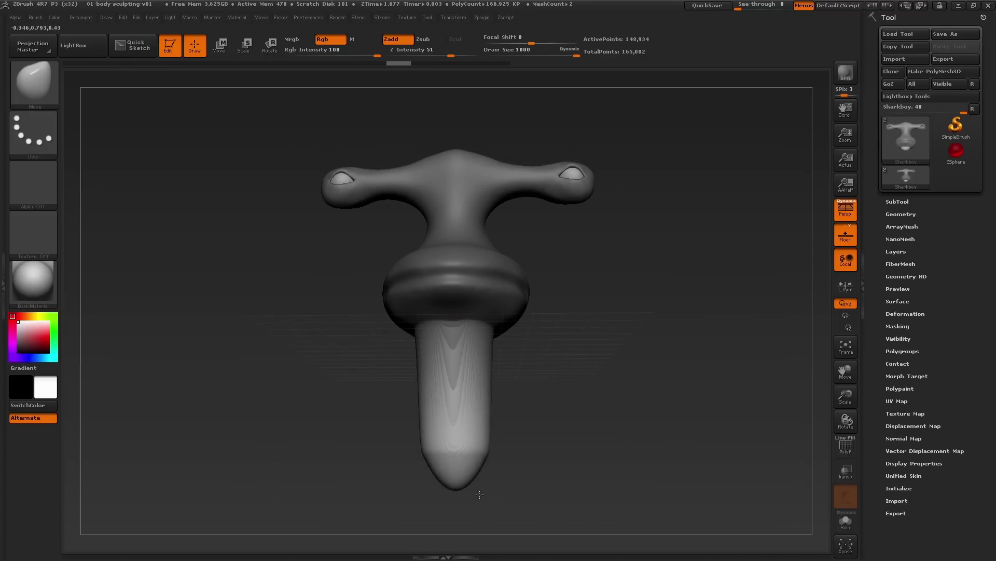
left_click_drag(525, 433, 538, 428)
mouse_move(482, 494)
left_mouse_down()
mouse_move(519, 414)
mouse_move(547, 419)
mouse_move(584, 403)
mouse_move(454, 362)
mouse_move(574, 356)
mouse_move(550, 336)
mouse_move(483, 318)
mouse_move(511, 337)
left_mouse_up()
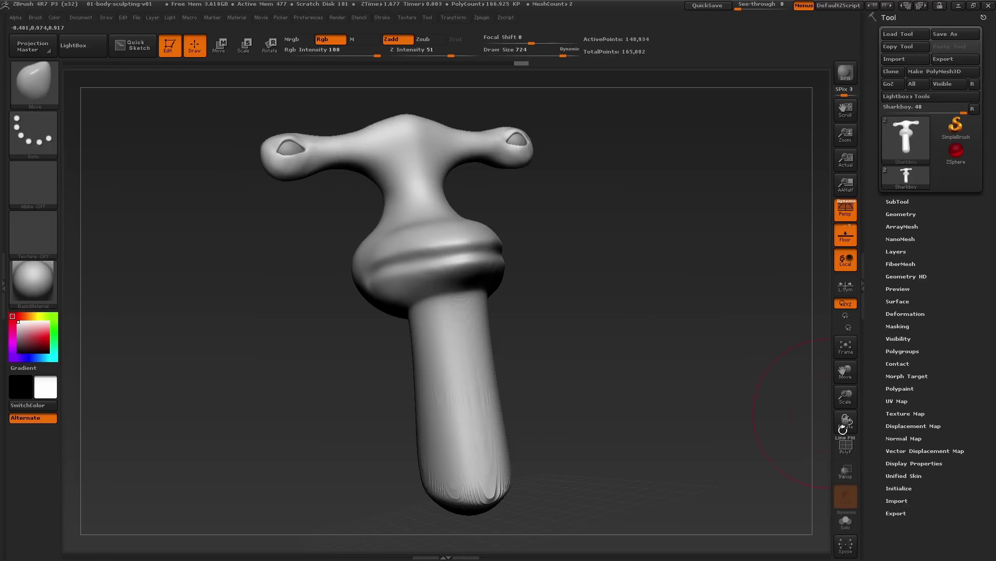
- With the wireframe shown, push the lower end of the body outward into a bulb using Move
key("shift+f")
left_click_drag(680, 427, 477, 295)
key("b")
key("m")
key("v")
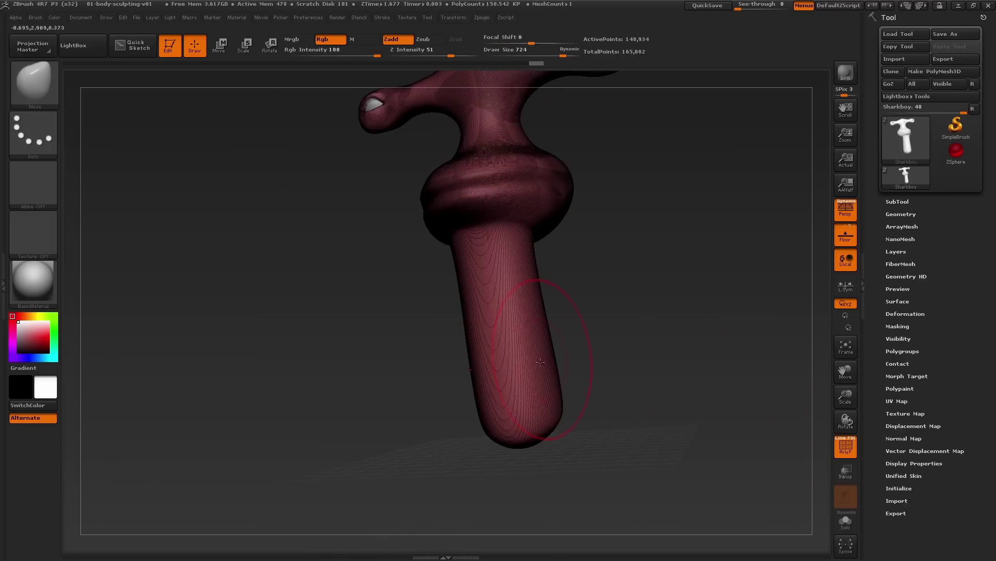
mouse_move(534, 334)
left_mouse_down()
mouse_move(583, 379)
mouse_move(553, 377)
mouse_move(576, 394)
mouse_move(566, 385)
left_mouse_up()
- Hide the wireframe and re-DynaMesh the body to even out the stretched polygons
key("shift+f")
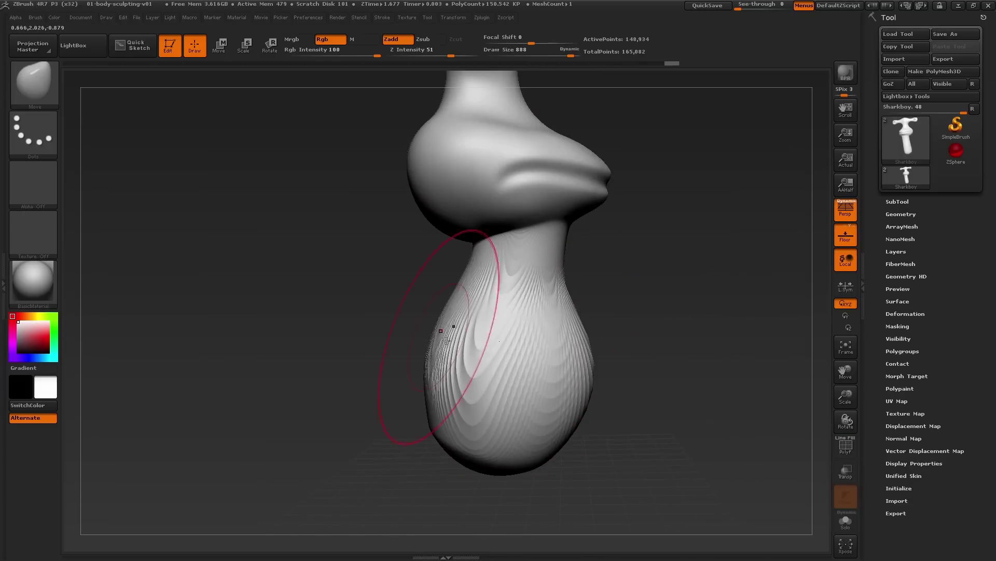
left_click_drag(363, 337, 598, 332)
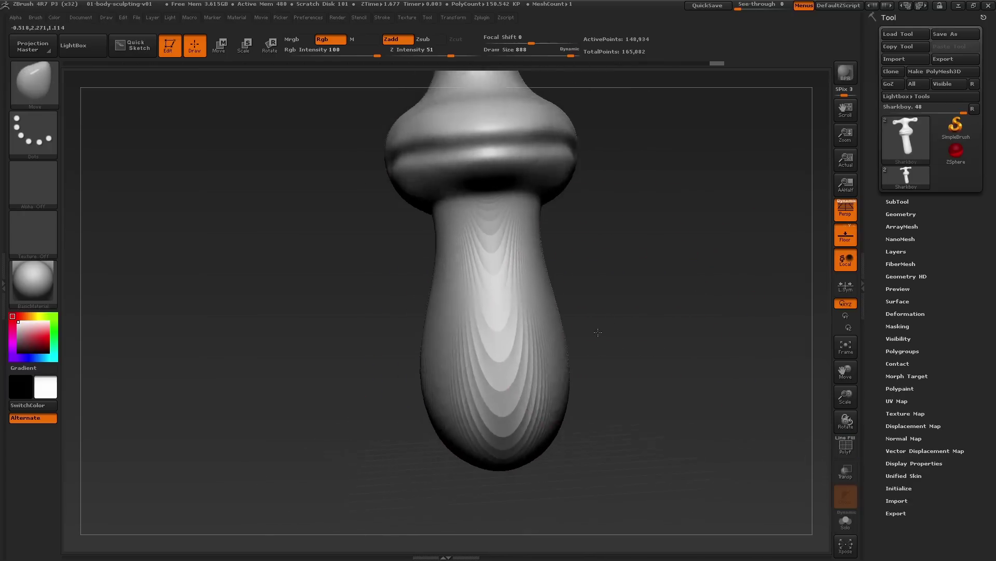
left_click_drag(629, 210, 714, 368, "ctrl")
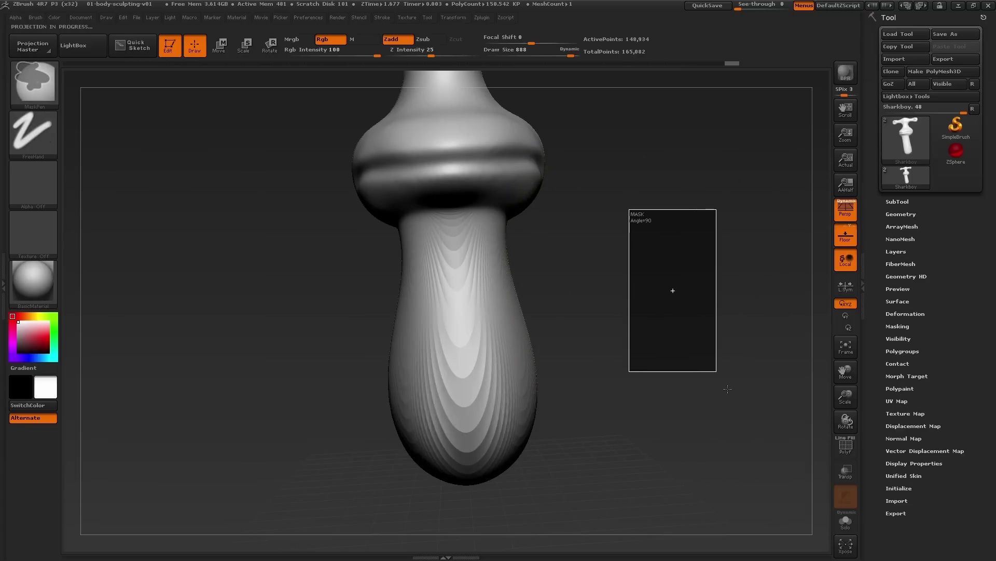
mouse_move(728, 389)
left_mouse_down("ctrl")
mouse_move(640, 312)
mouse_move(656, 309)
left_mouse_up("ctrl")
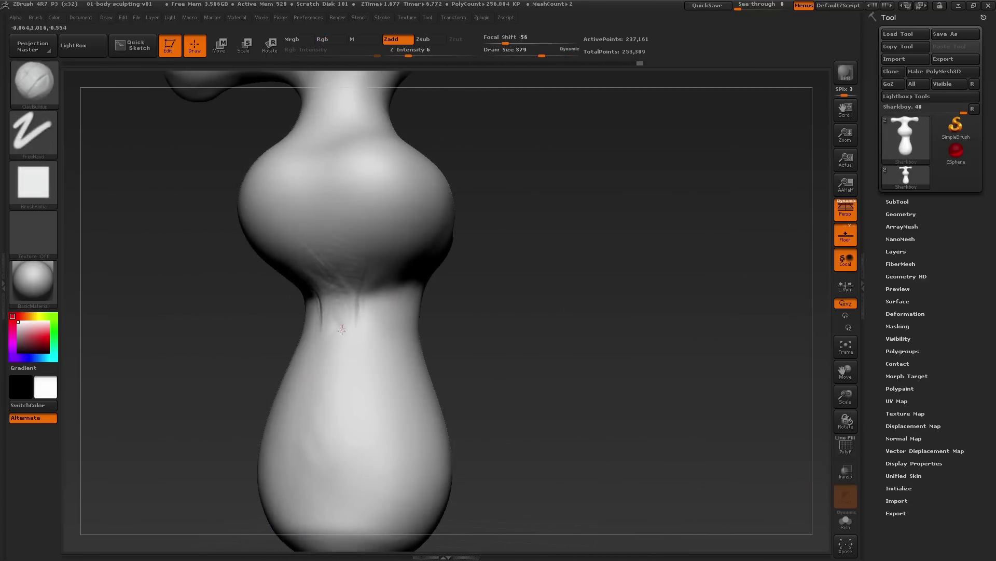
- Build up ClayBuildup strokes across the neck and upper chest, smoothing them into a rounded collar
mouse_move(363, 270)
left_mouse_down()
mouse_move(394, 318)
mouse_move(333, 281)
left_mouse_up()
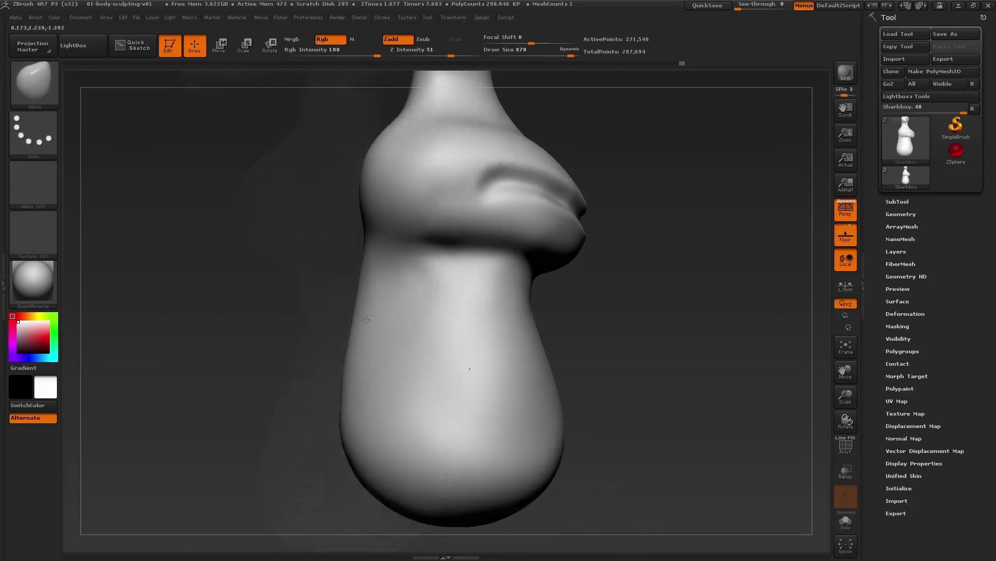
left_click_drag(366, 320, 363, 296)
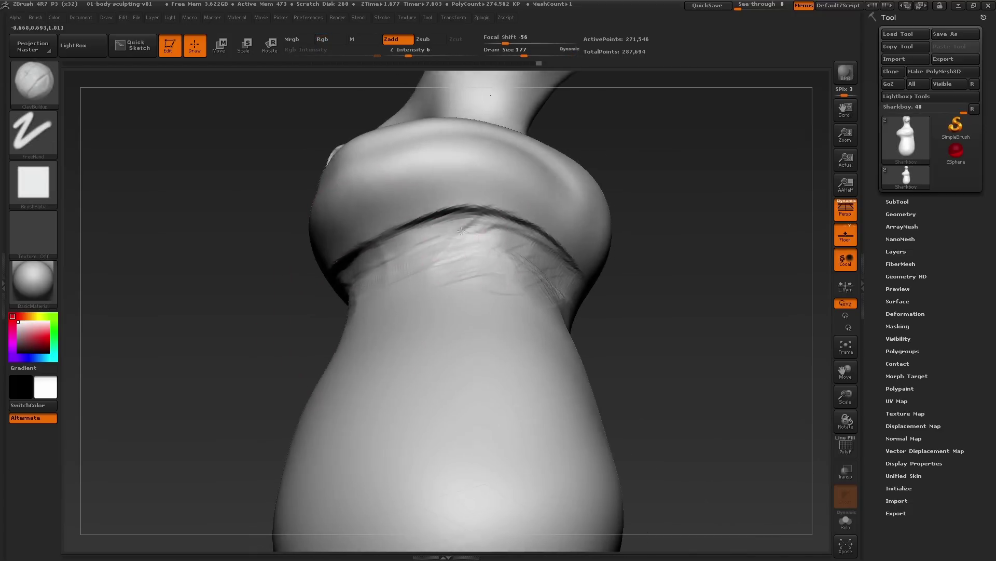
left_click_drag(234, 321, 356, 276)
mouse_move(399, 239)
left_mouse_down()
mouse_move(416, 263)
mouse_move(469, 230)
left_mouse_up()
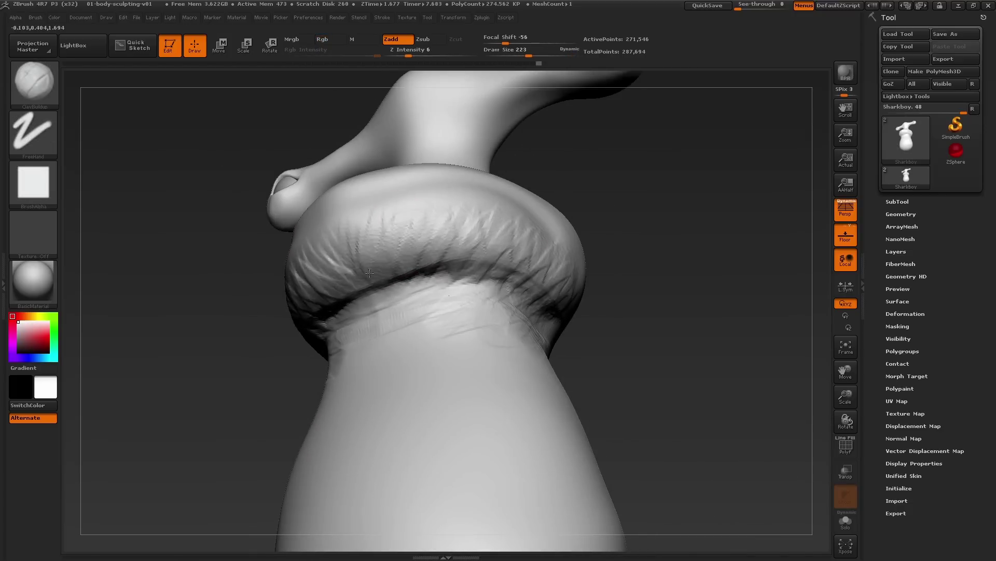
mouse_move(259, 312)
left_mouse_down()
mouse_move(321, 296)
mouse_move(297, 314)
mouse_move(336, 266)
left_mouse_up()
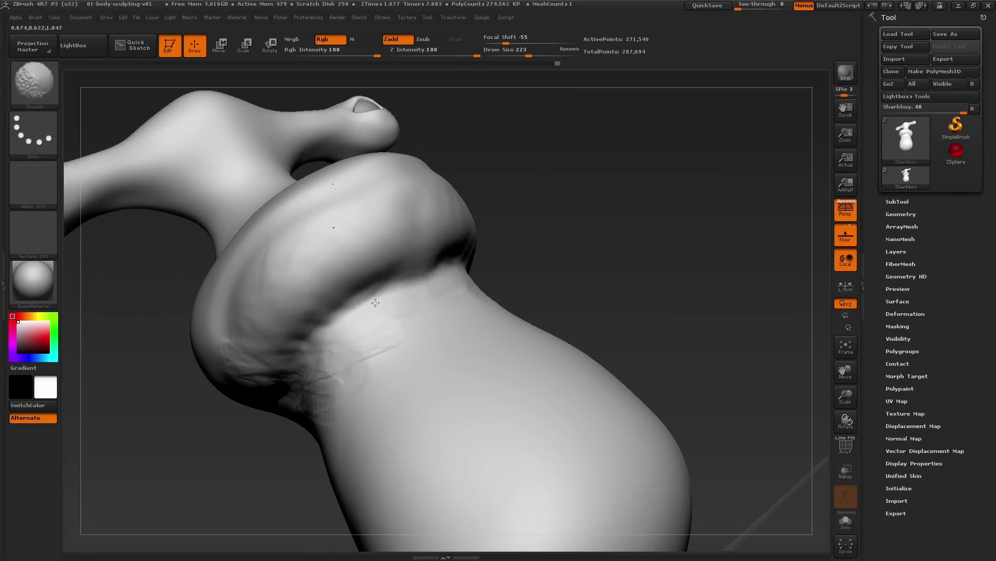
mouse_move(375, 303)
left_mouse_down()
mouse_move(304, 307)
mouse_move(332, 291)
mouse_move(351, 256)
left_mouse_up()
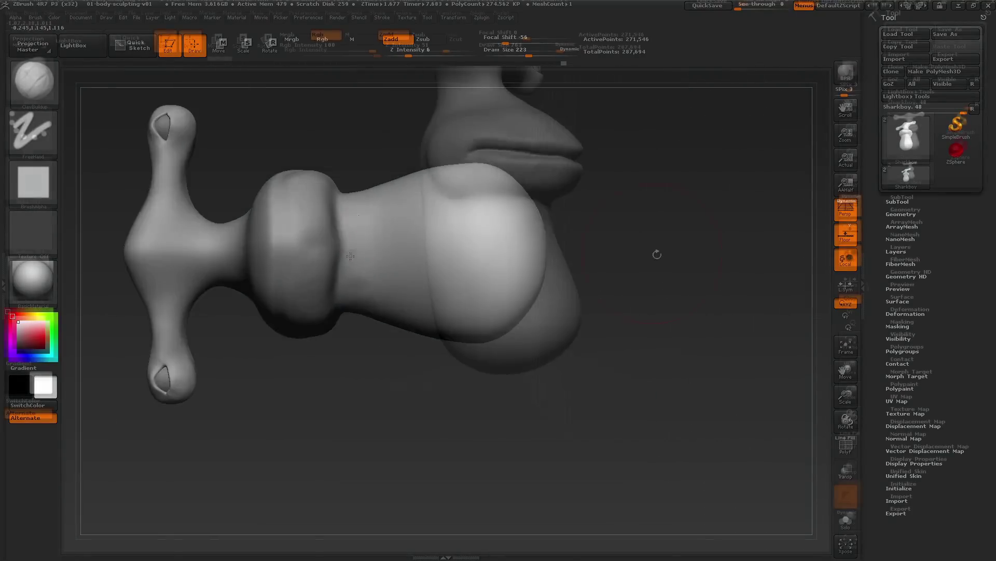
- Shrink the brush to size 77 and mask a stripe along the body's side for the fin
mouse_move(657, 254)
left_mouse_down()
mouse_move(478, 330)
mouse_move(572, 313)
mouse_move(525, 329)
mouse_move(716, 323)
left_mouse_up()
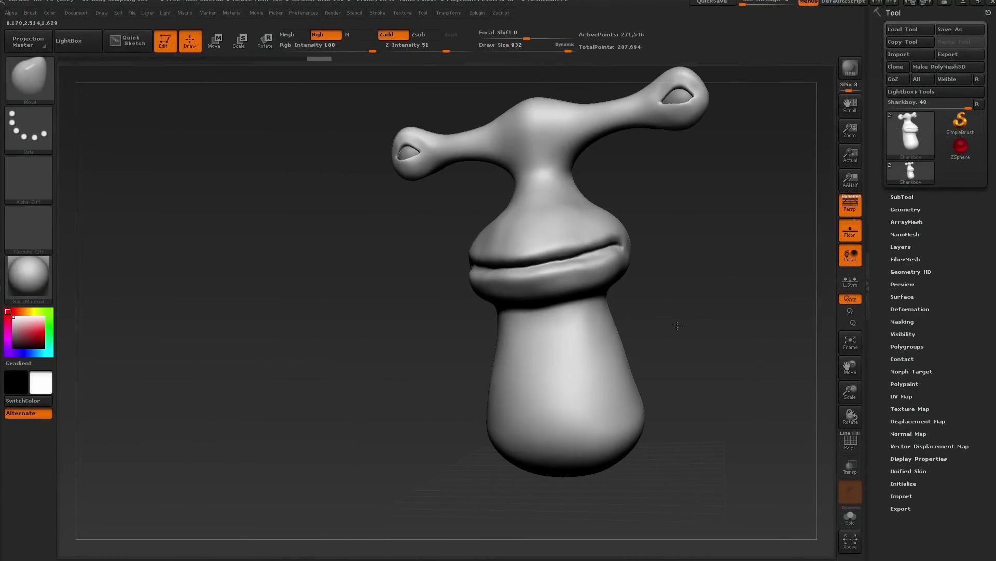
key("s")
key("s")
mouse_move(576, 338)
left_mouse_down()
mouse_move(387, 347)
mouse_move(349, 359)
left_mouse_up()
key("s")
left_click_drag(348, 359, 365, 343)
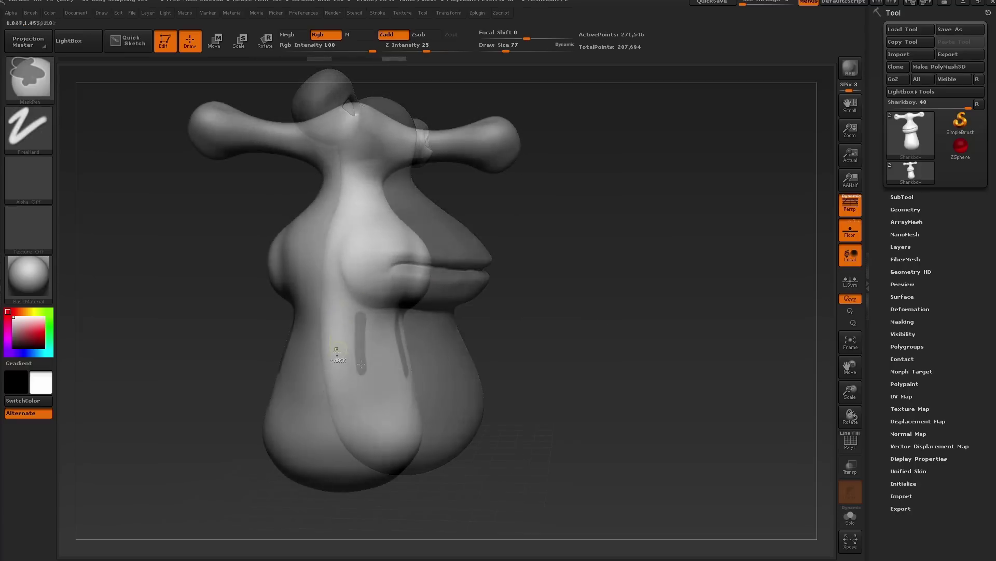
left_click_drag(339, 300, 343, 240)
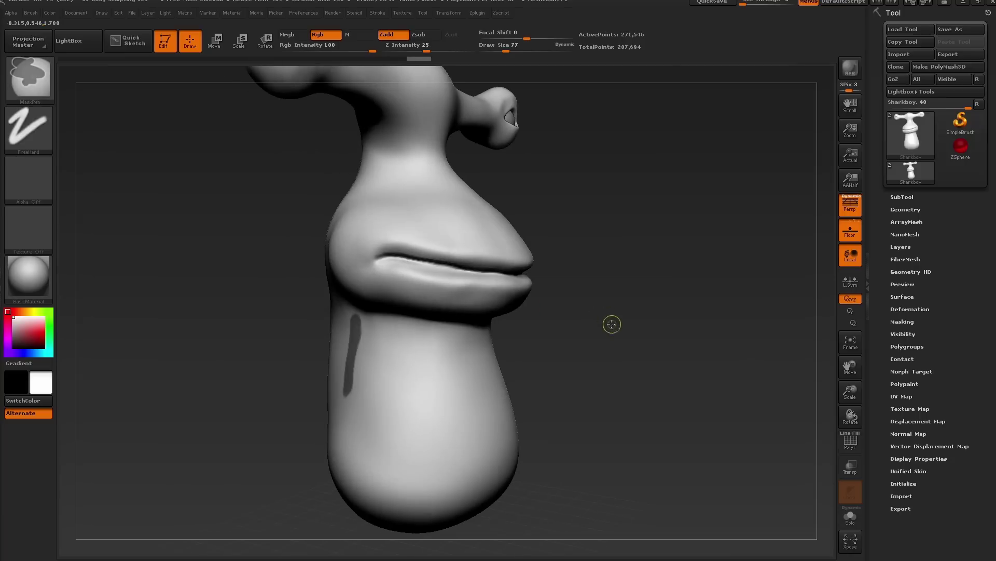
- Pull the side fins out with a size 794 brush and smooth their surfaces
key("s")
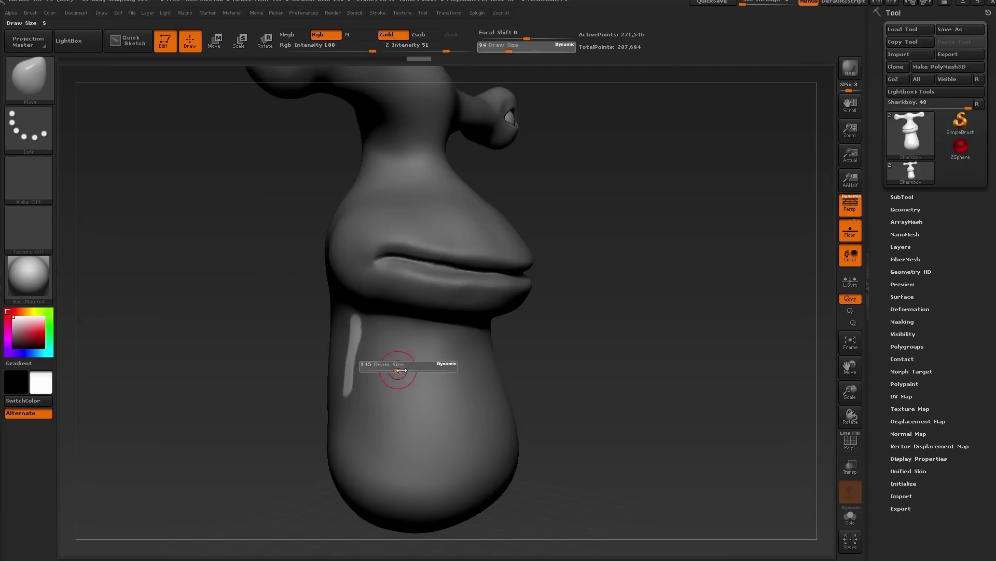
left_click_drag(396, 372, 413, 360)
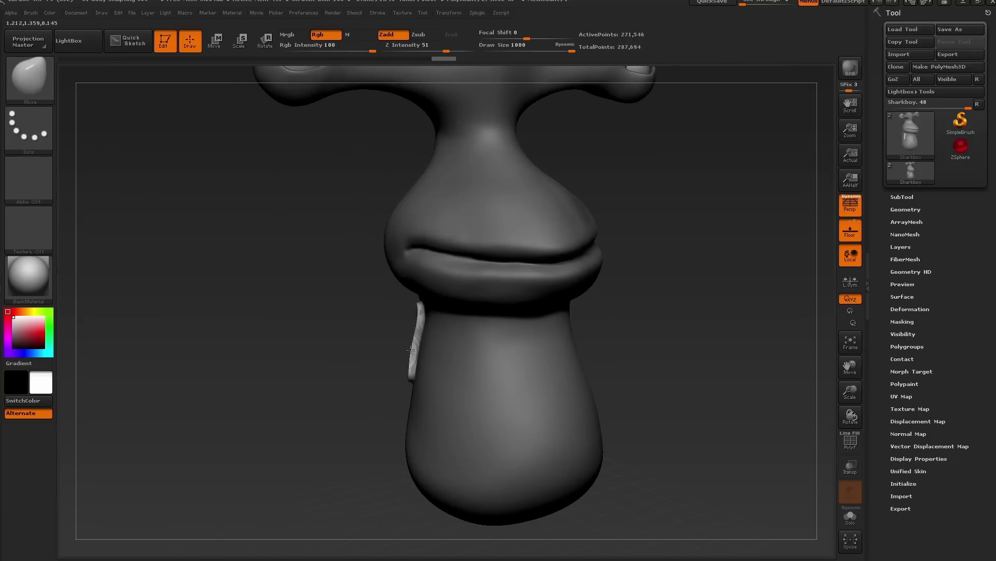
mouse_move(648, 332)
left_mouse_down()
mouse_move(727, 362)
mouse_move(610, 395)
mouse_move(618, 322)
mouse_move(605, 290)
left_mouse_up()
key("s")
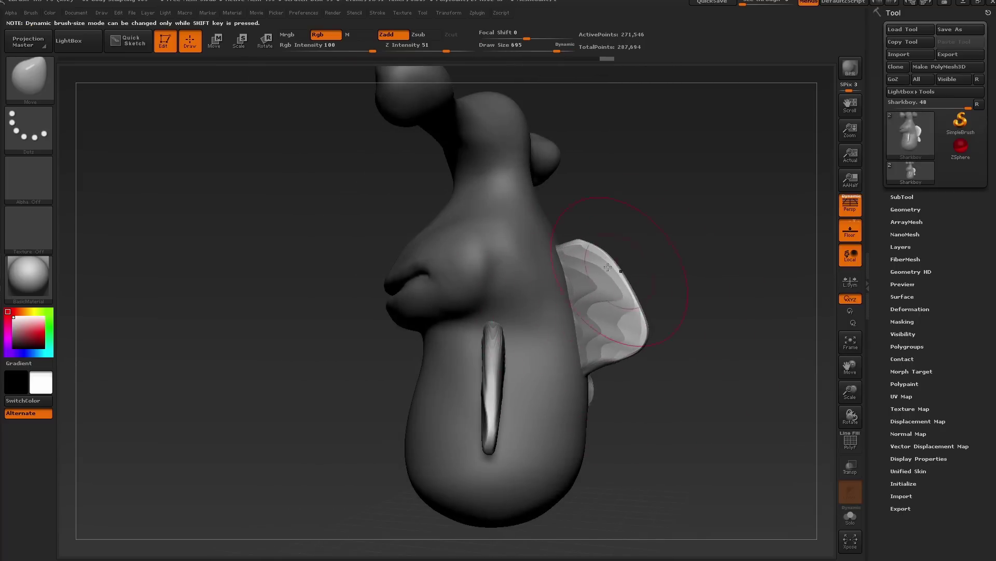
left_click_drag(662, 251, 612, 321)
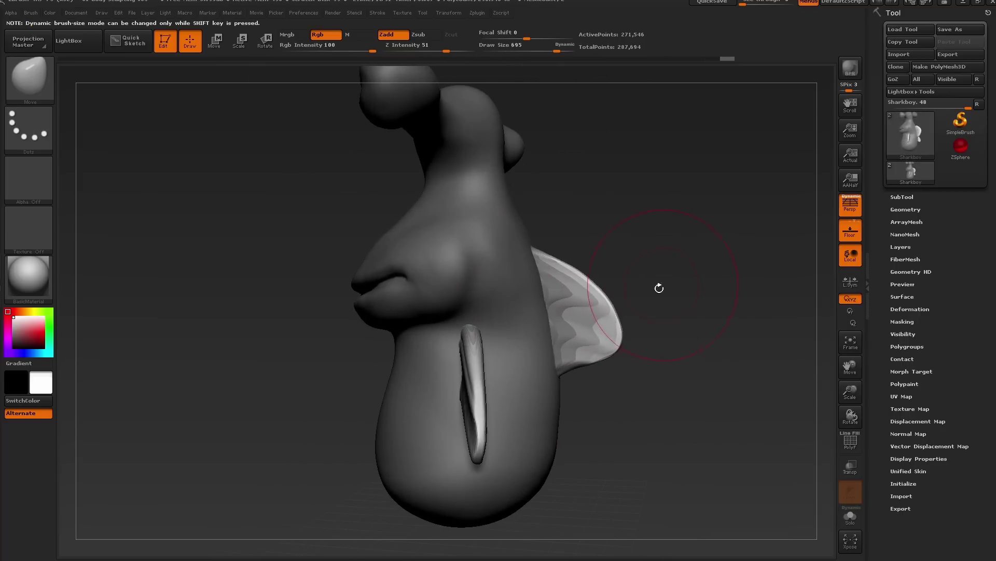
mouse_move(659, 287)
left_mouse_down()
mouse_move(643, 303)
mouse_move(588, 301)
mouse_move(579, 267)
left_mouse_up()
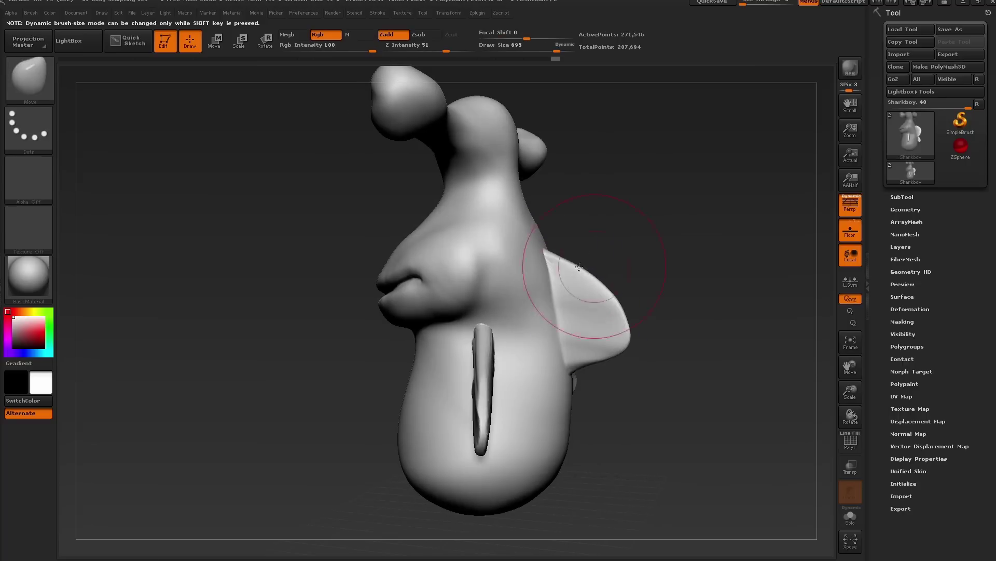
left_click_drag(569, 308, 332, 318)
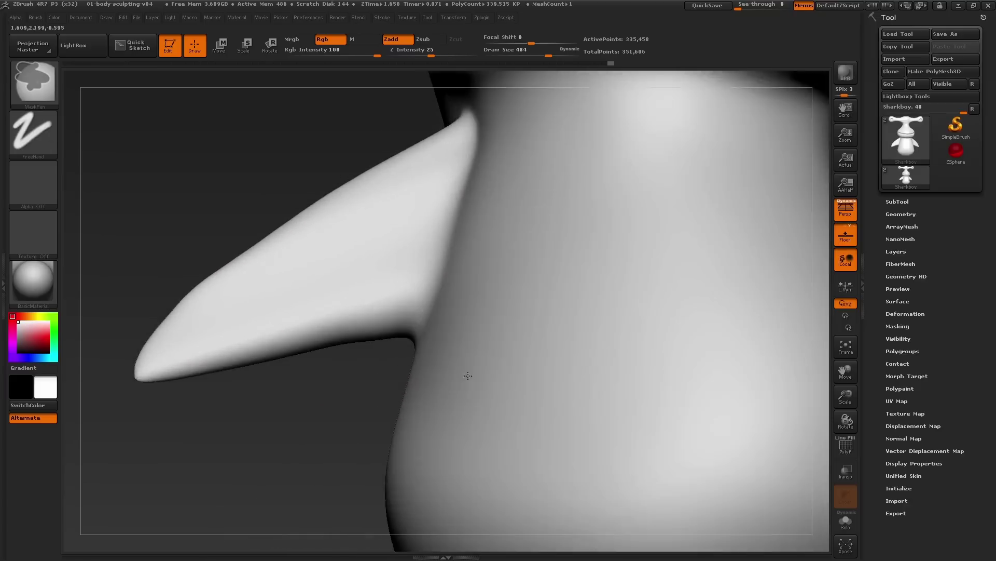
- Adjust the brush size while tapering the side fins into hooked points
key("s")
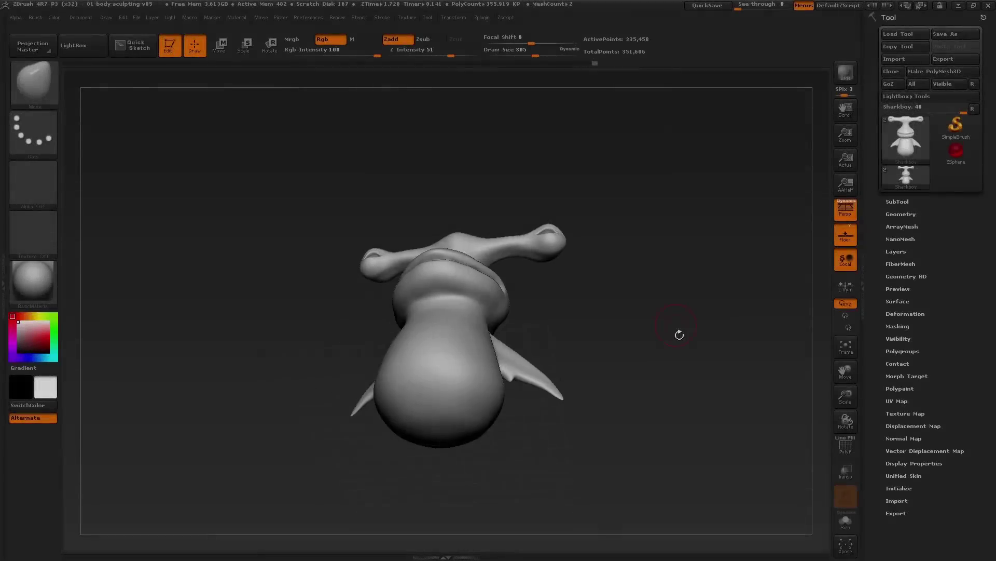
- Mask two spots under the body, invert the mask, and drag two legs down with a size 1000 brush
left_click_drag(678, 334, 516, 346)
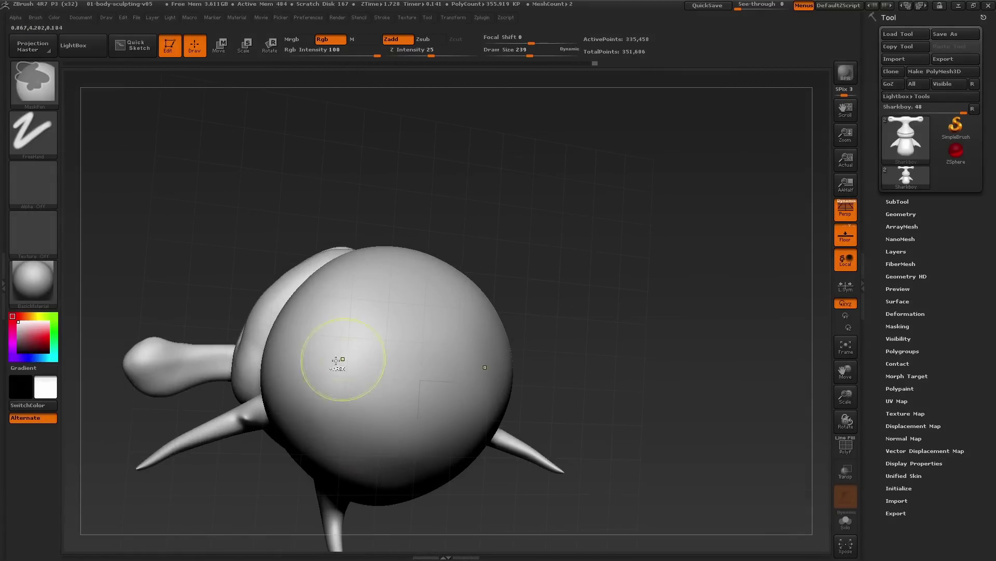
left_click(342, 375, "ctrl")
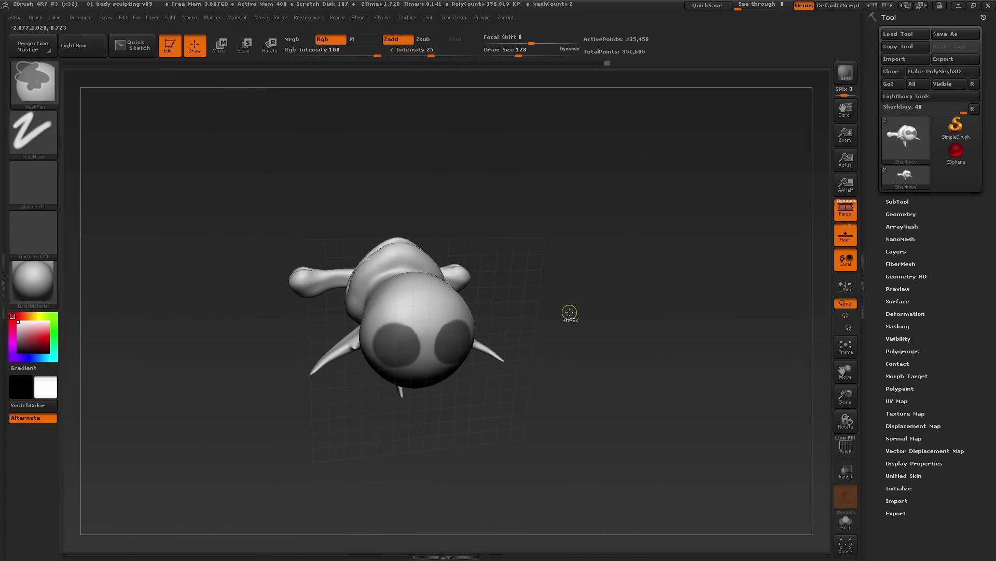
left_click(570, 312, "ctrl")
left_click_drag(570, 312, 555, 335, "shift")
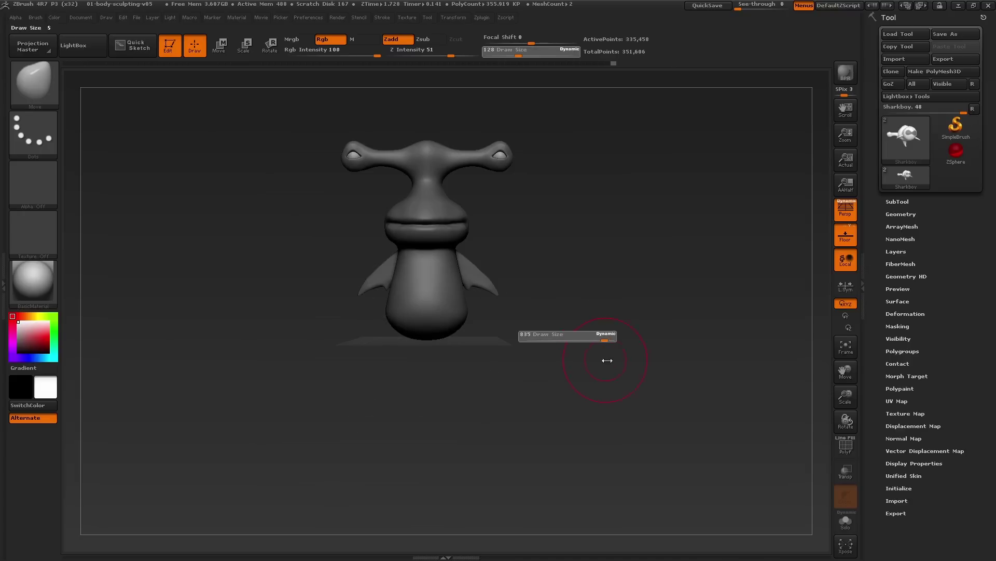
mouse_move(607, 360)
left_mouse_down()
mouse_move(618, 360)
mouse_move(527, 323)
left_mouse_up()
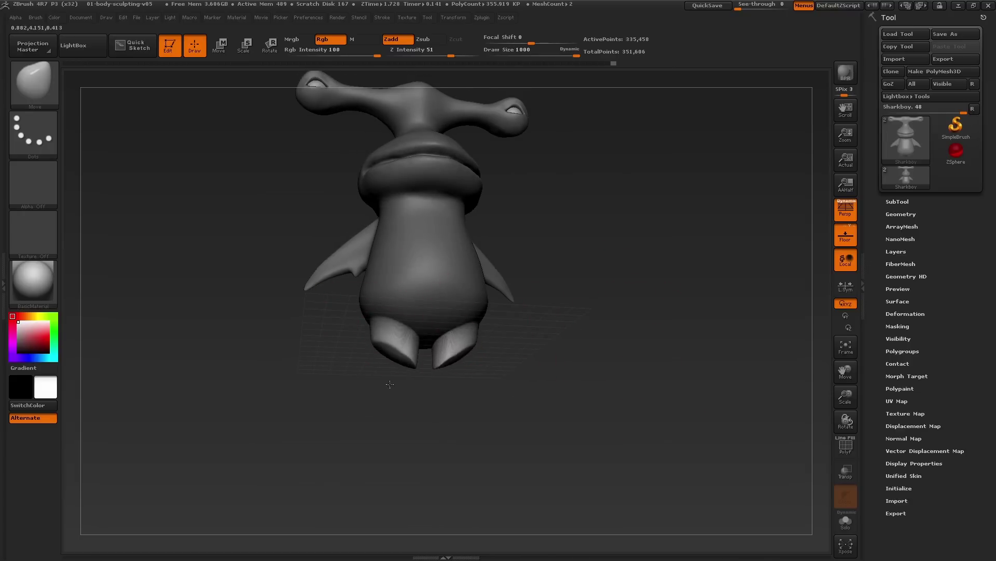
mouse_move(398, 431)
left_mouse_down("shift")
mouse_move(472, 367)
mouse_move(483, 395)
mouse_move(550, 353)
mouse_move(583, 313)
mouse_move(481, 346)
mouse_move(498, 332)
mouse_move(487, 345)
mouse_move(417, 335)
left_mouse_up("shift")
- Polish the leg ends flat with the hPolish brush, sized between 460 and 593
key("s")
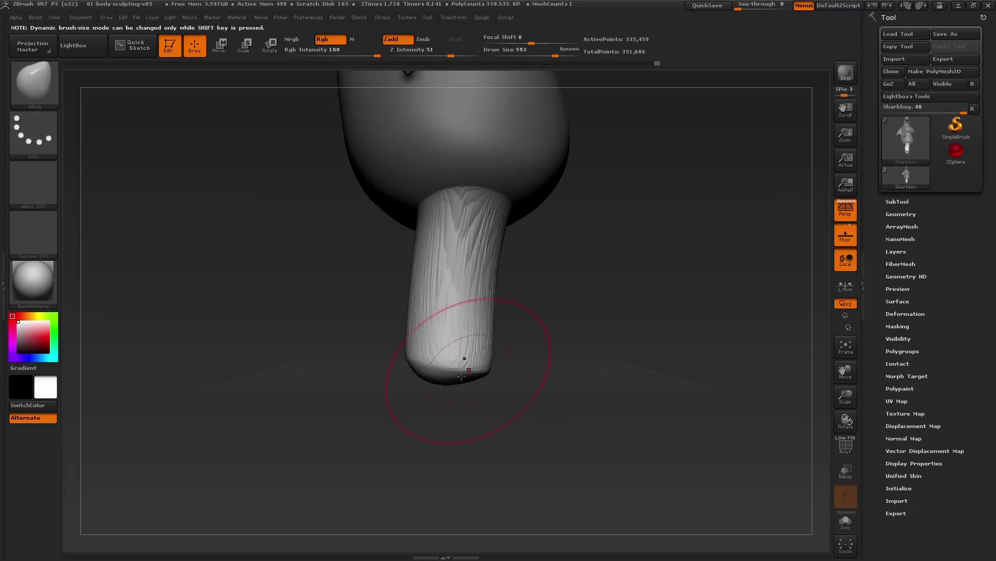
mouse_move(461, 377)
left_mouse_down()
mouse_move(474, 329)
mouse_move(441, 404)
mouse_move(438, 382)
mouse_move(411, 352)
mouse_move(458, 402)
mouse_move(569, 405)
left_mouse_up()
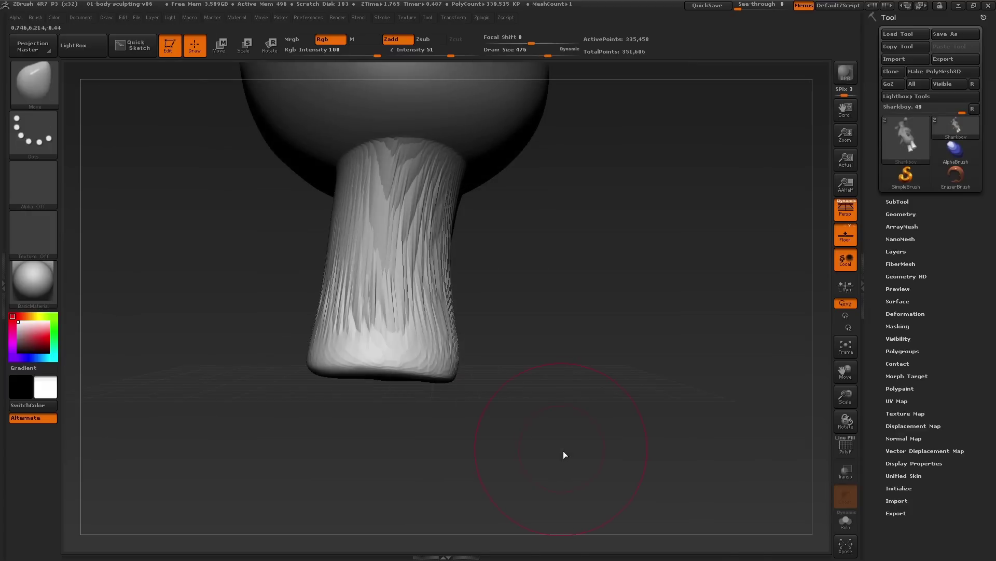
key("b")
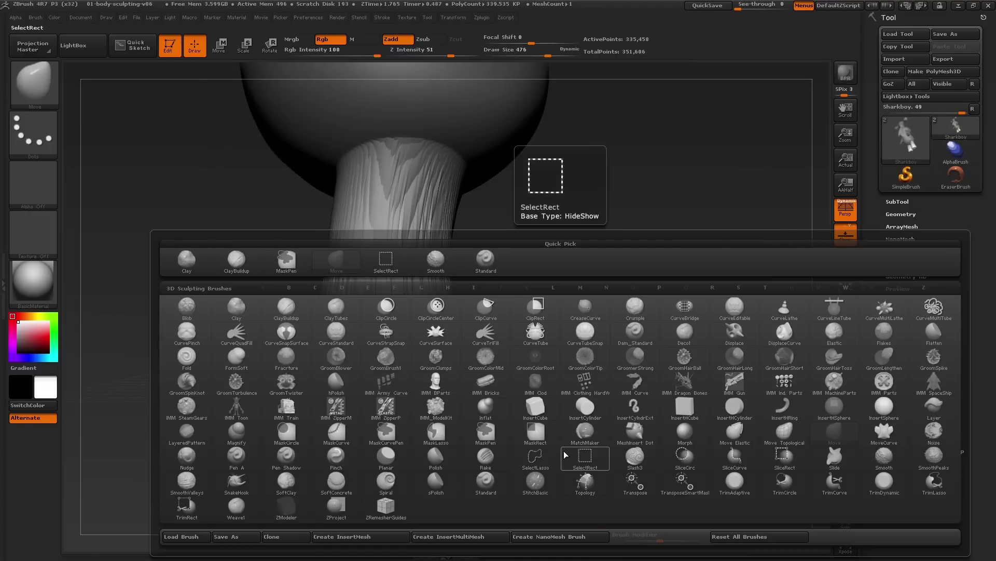
left_click(338, 387)
mouse_move(534, 396)
left_mouse_down()
mouse_move(556, 301)
mouse_move(395, 391)
left_mouse_up()
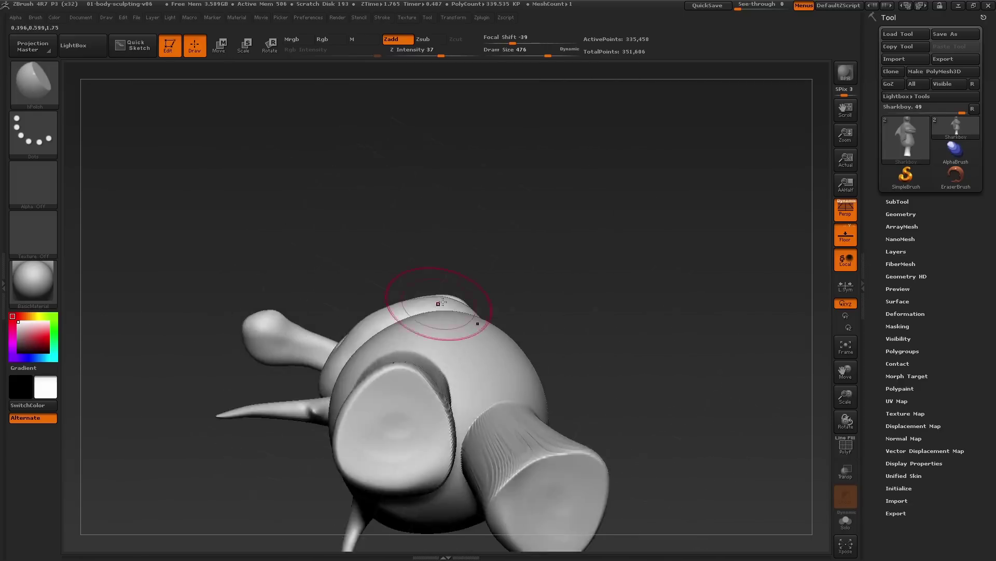
mouse_move(434, 311)
left_mouse_down()
mouse_move(445, 367)
mouse_move(410, 345)
left_mouse_up()
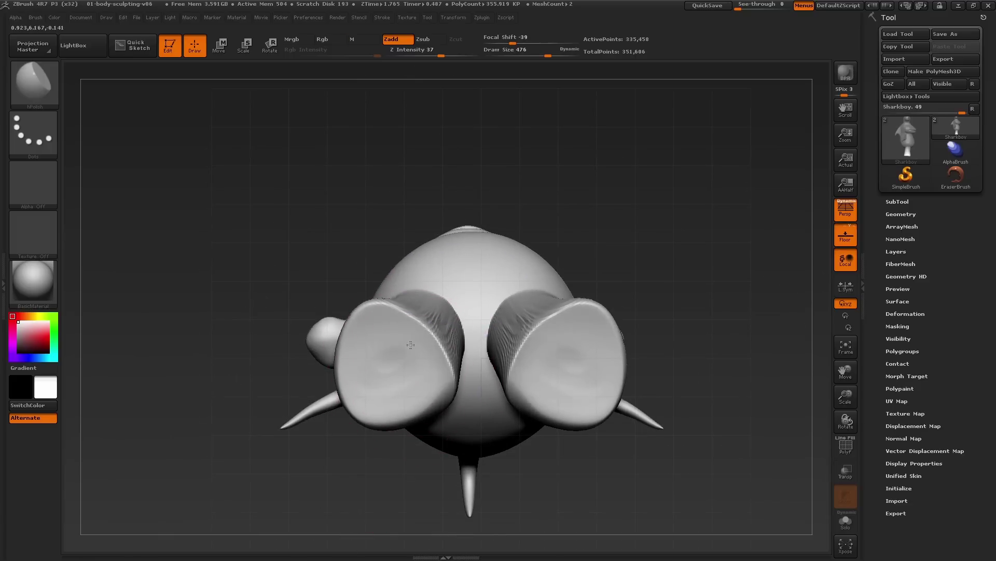
key("]")
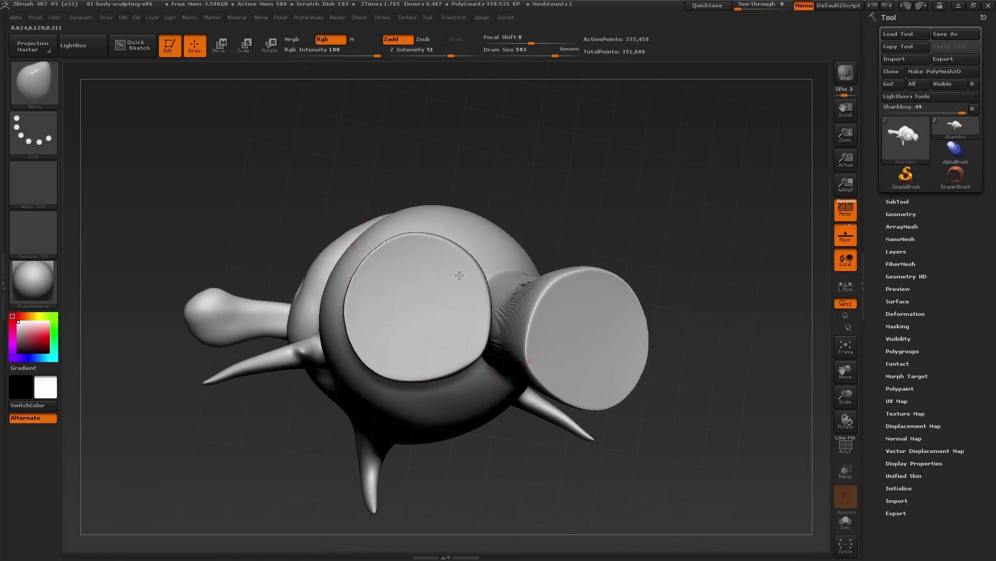
- Turn to a front view of the legs and start masking them
left_click_drag(480, 300, 547, 457)
key("ctrl")
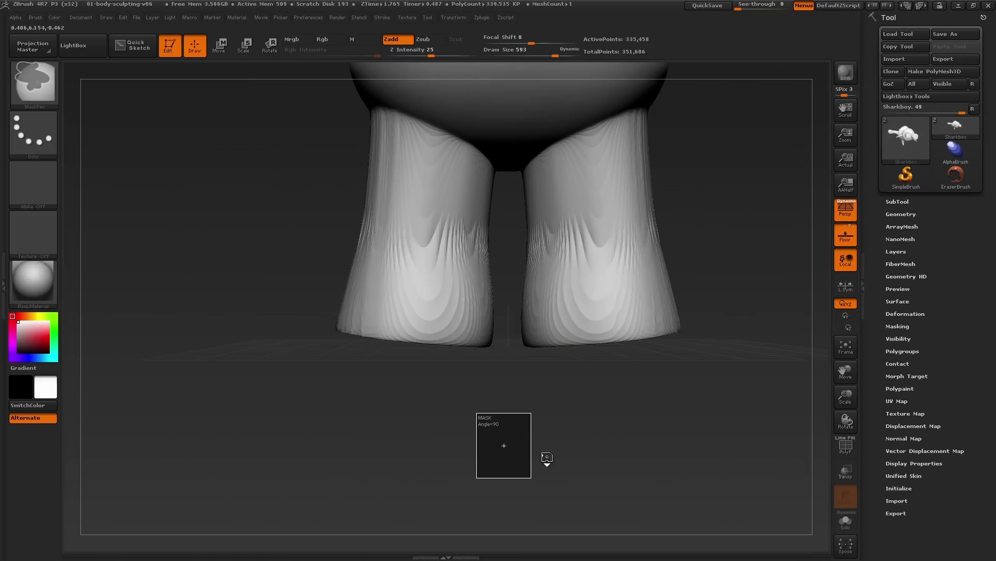